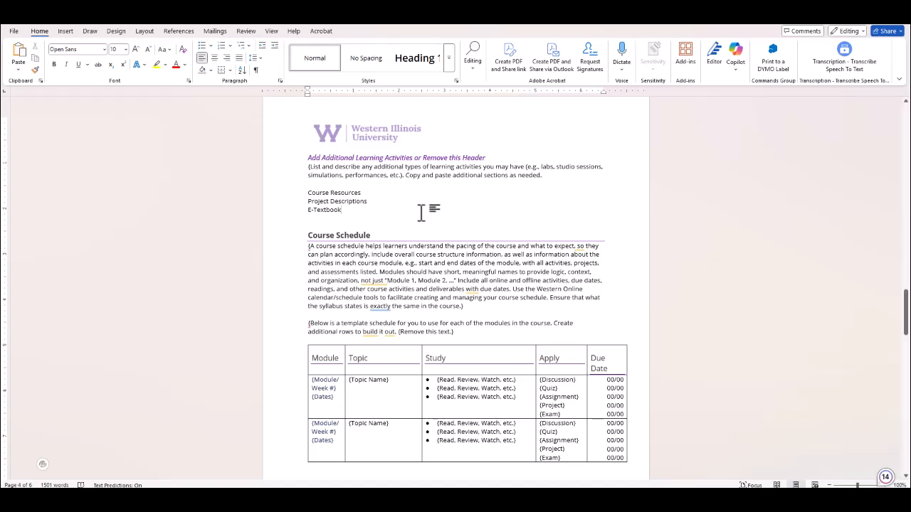
# Step: Apply Heading 2 to the Course Resources line
pyautogui.click(369, 192)
pyautogui.moveTo(370, 192); pyautogui.dragTo(299, 193)
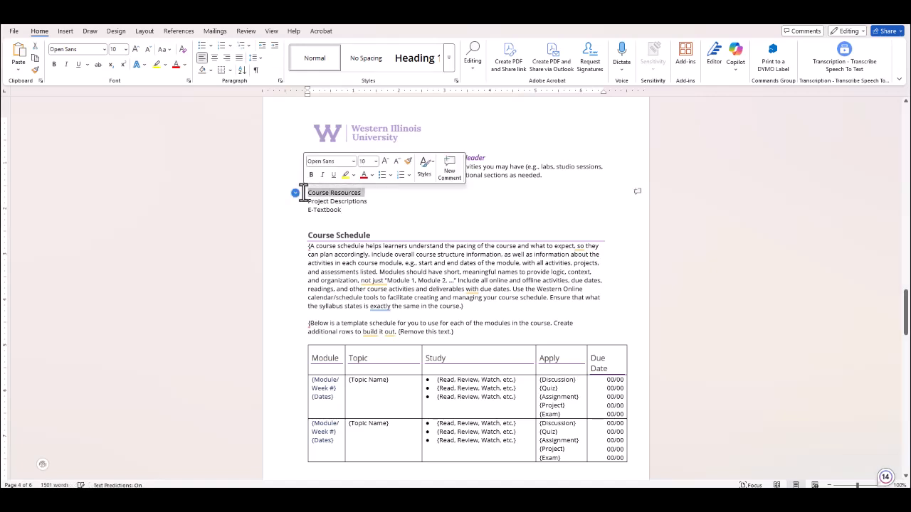
pyautogui.click(448, 64)
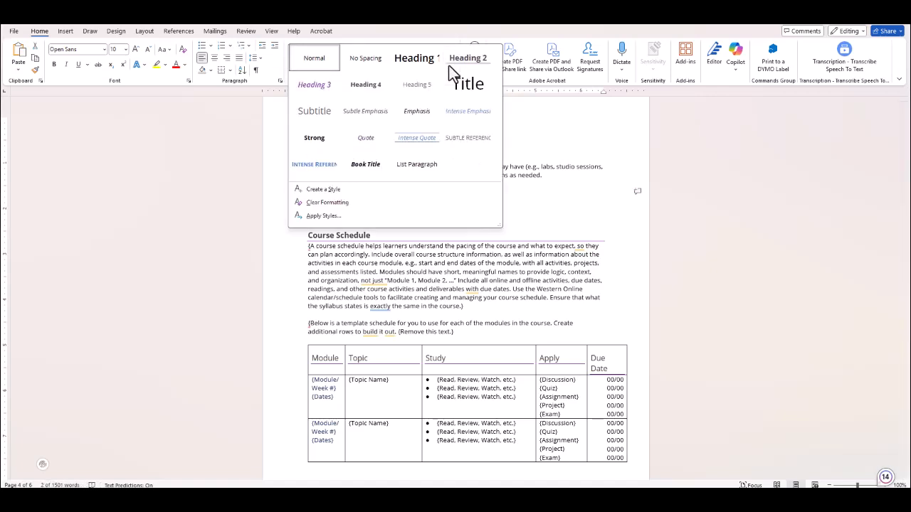
pyautogui.click(456, 67)
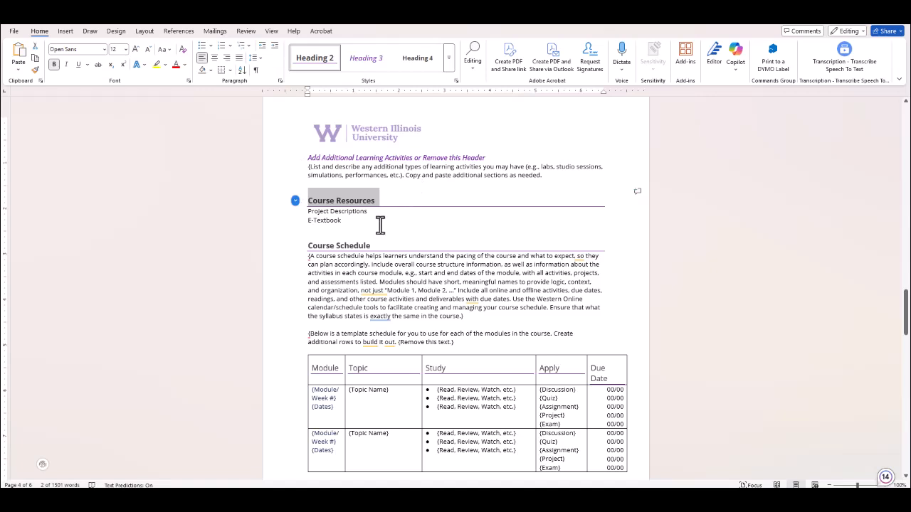
# Step: Make Project Descriptions and E-Textbook Heading 3, with a blank line after Project Descriptions
pyautogui.moveTo(371, 211); pyautogui.dragTo(308, 213)
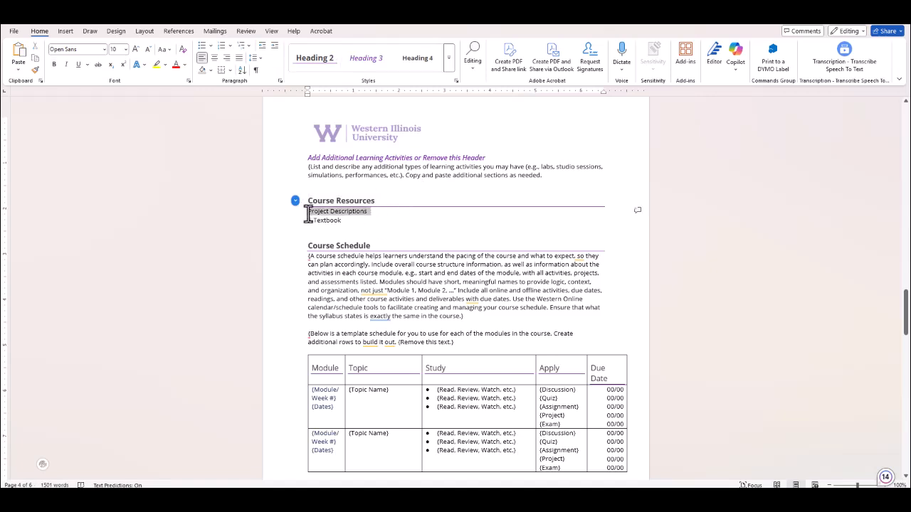
pyautogui.click(363, 60)
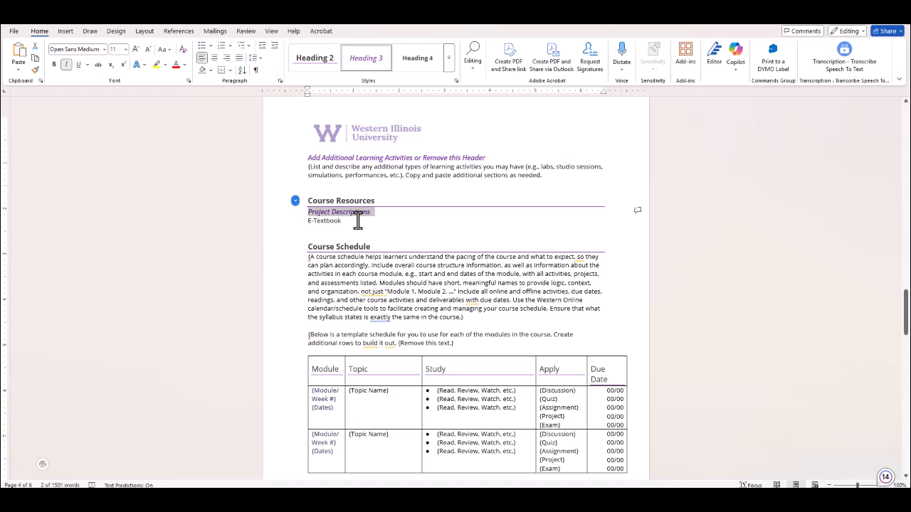
pyautogui.moveTo(344, 221); pyautogui.dragTo(306, 221)
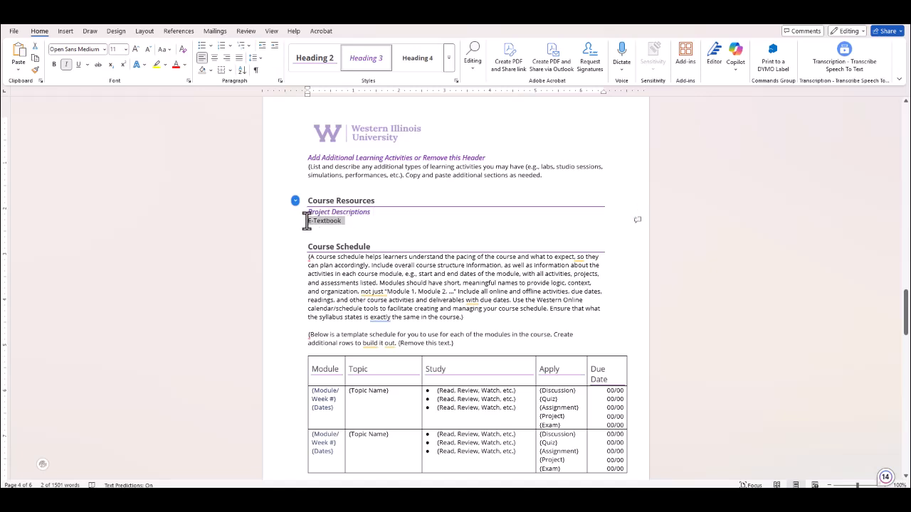
pyautogui.click(377, 62)
pyautogui.click(385, 212)
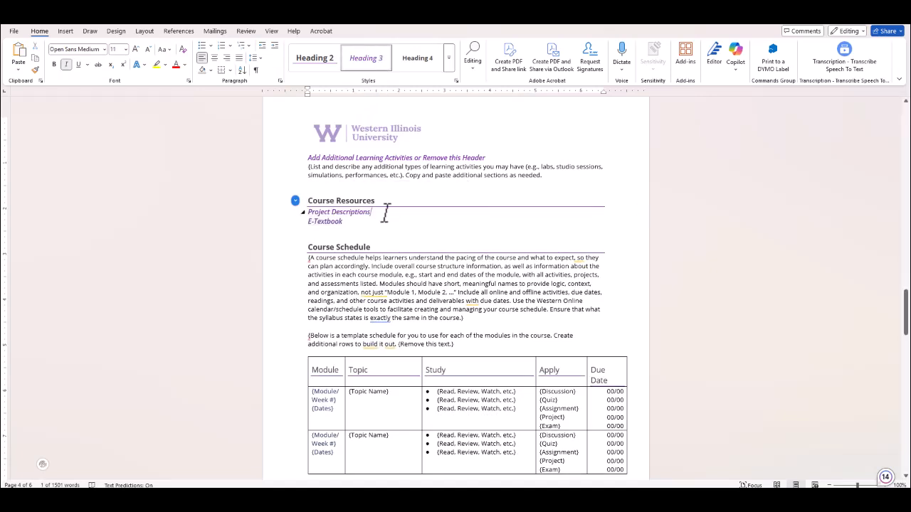
pyautogui.press('Return')
# Step: Write the paragraph about 2 ongoing course projects with rubrics posted in course resources, fixing typos
pyautogui.write('T')
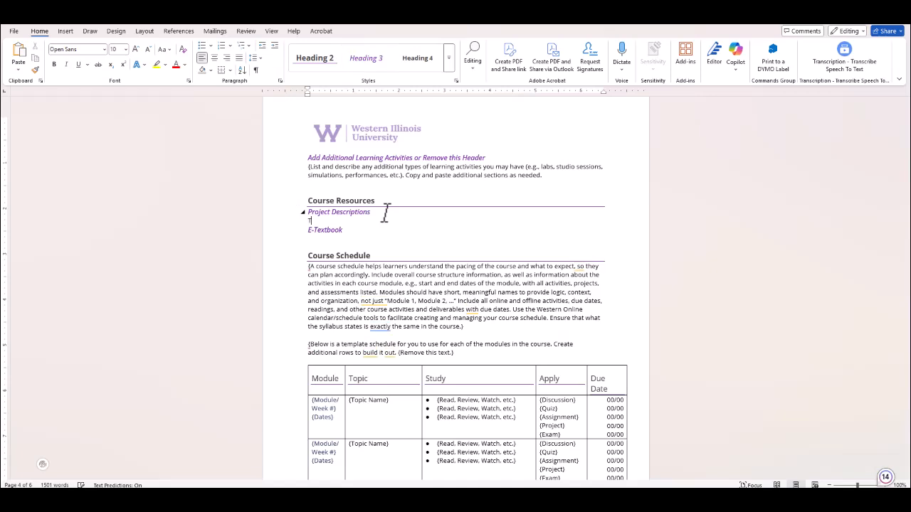
pyautogui.write('hroughout the semester you will have 2 on')
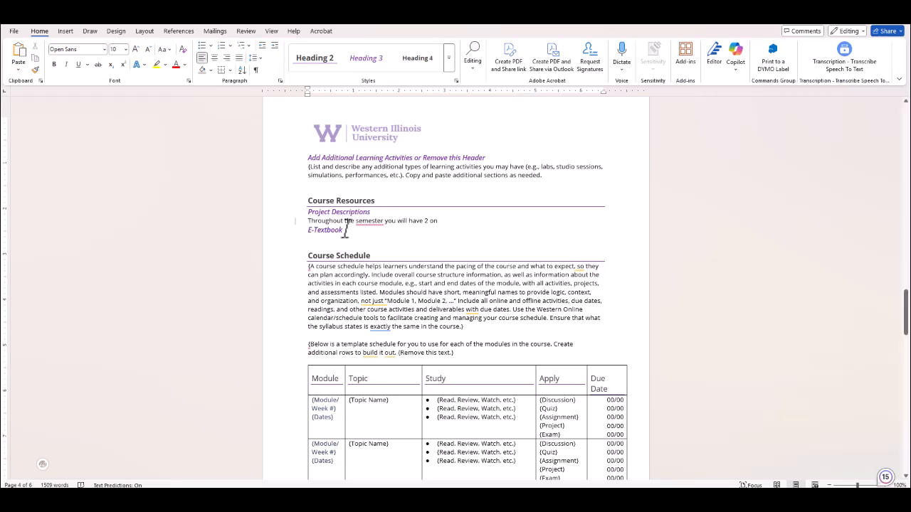
pyautogui.moveTo(367, 222)
pyautogui.click(379, 249)
pyautogui.write('going')
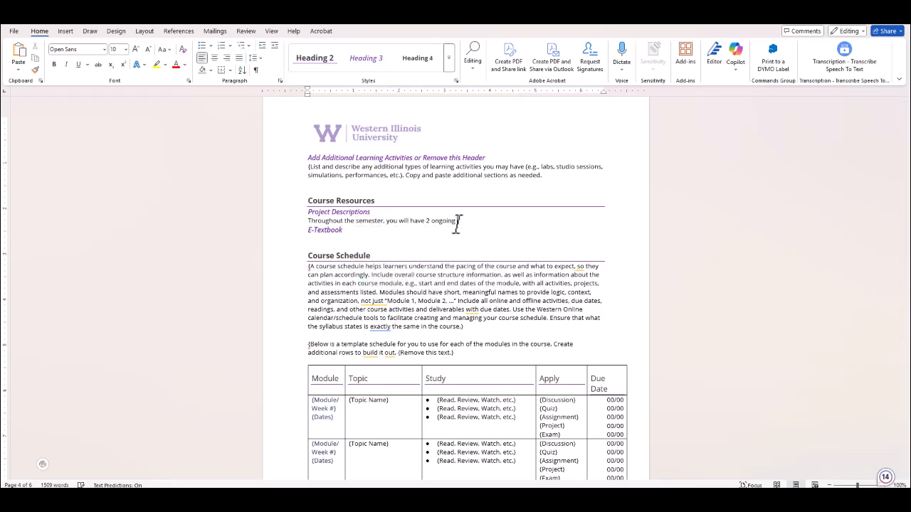
pyautogui.write(' course pp')
pyautogui.press('BackSpace')
pyautogui.write('rojects. I will post all necessary rubrics, materials')
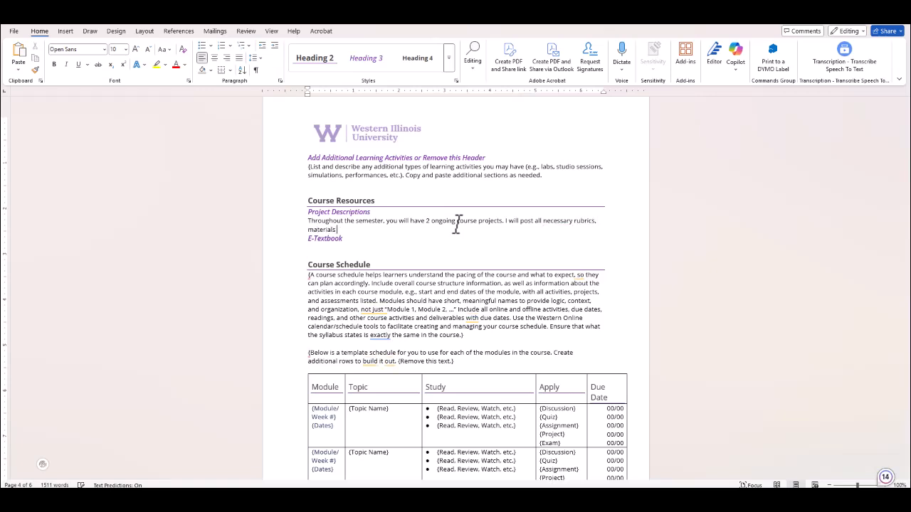
pyautogui.write(', and instructions within this area under course resources.')
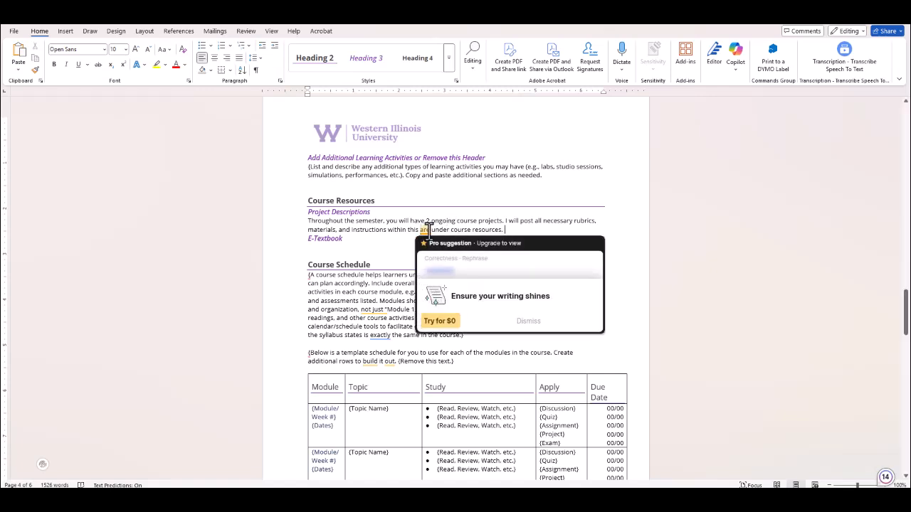
pyautogui.click(429, 230)
pyautogui.write('a')
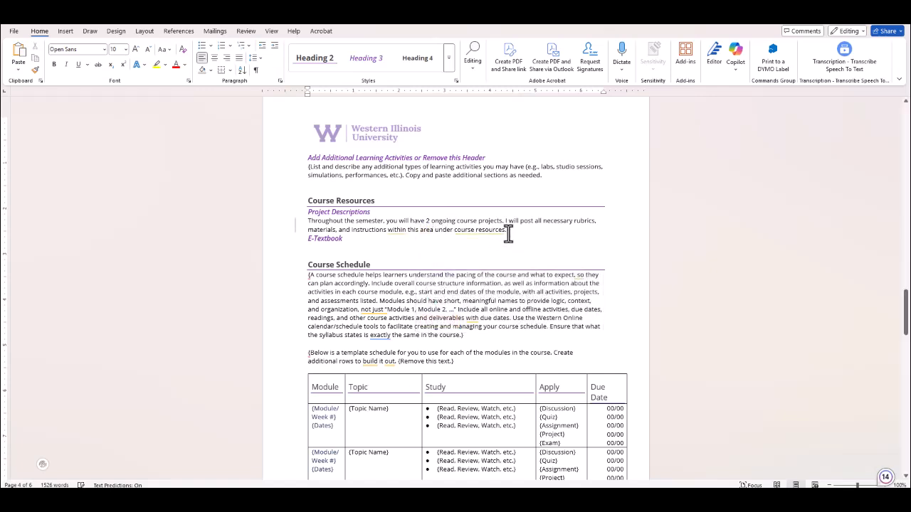
pyautogui.click(507, 230)
pyautogui.press('Return')
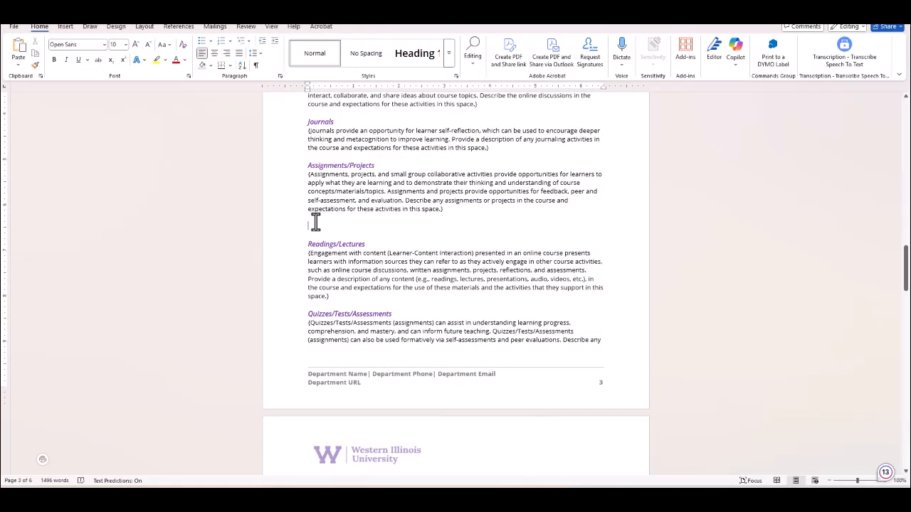
# Step: Enter Research Paper, Literature Review, Bibliography and Abstract on separate lines under Assignments/Projects
pyautogui.write('Research Paper')
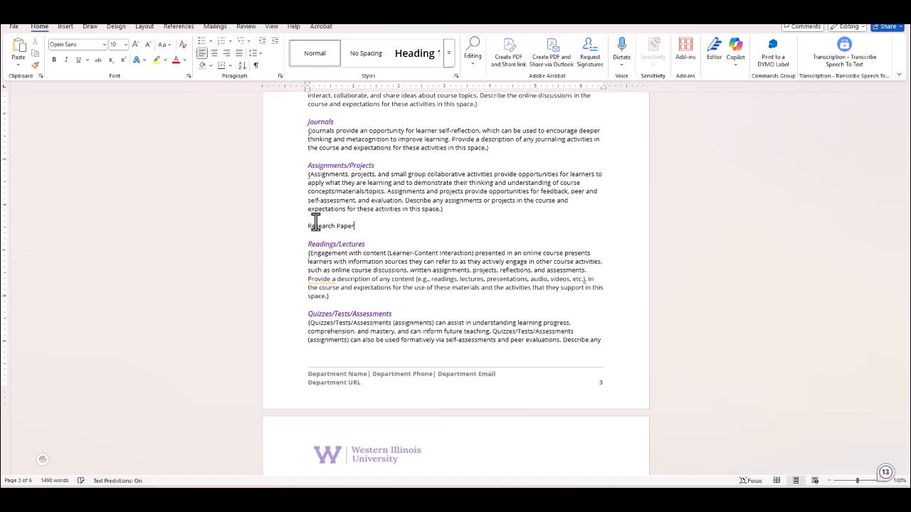
pyautogui.press('Return')
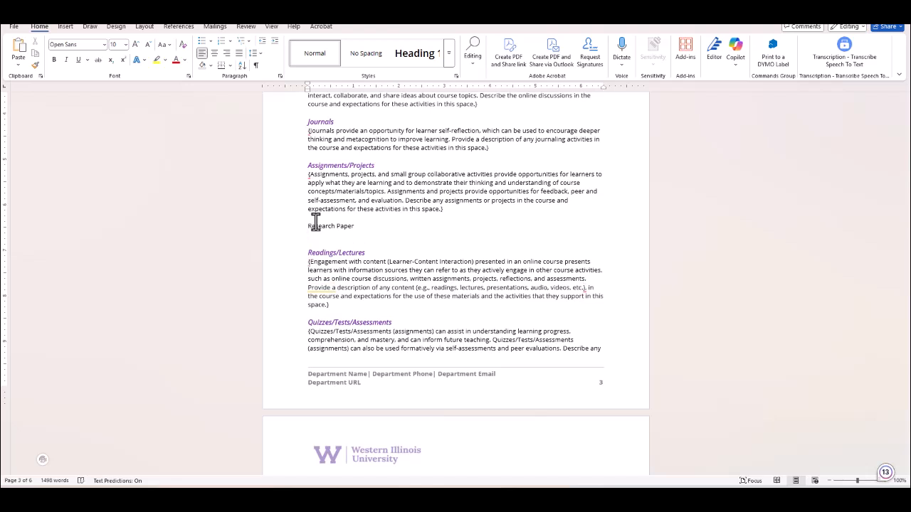
pyautogui.write('Le')
pyautogui.press('BackSpace')
pyautogui.write('iterature Review')
pyautogui.press('Return')
pyautogui.write('Bi')
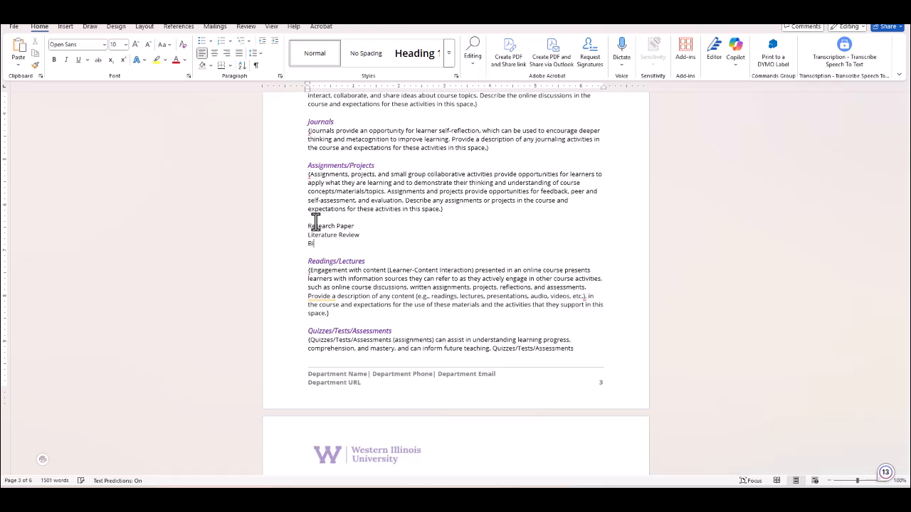
pyautogui.write('bliography')
pyautogui.press('Return')
pyautogui.write('A')
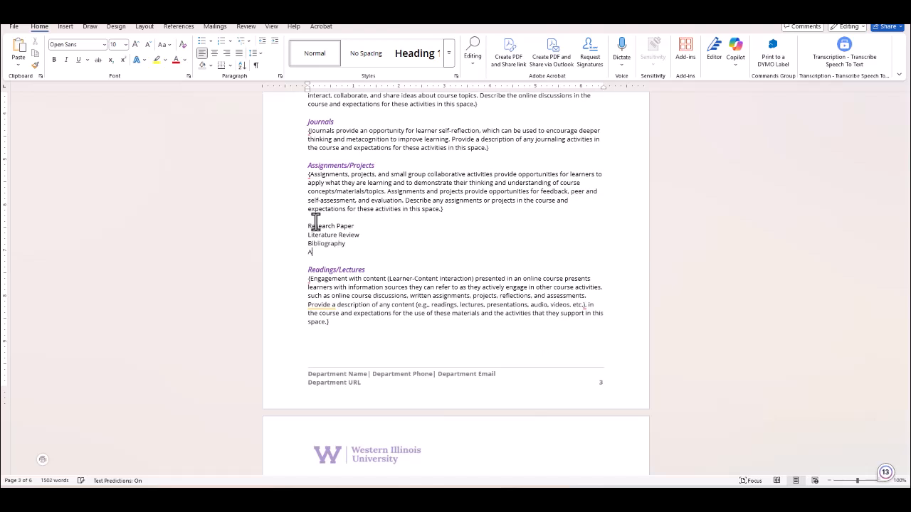
pyautogui.write('bstract')
# Step: Give Literature Review, Bibliography and Abstract solid round bullets
pyautogui.moveTo(305, 236); pyautogui.dragTo(347, 249)
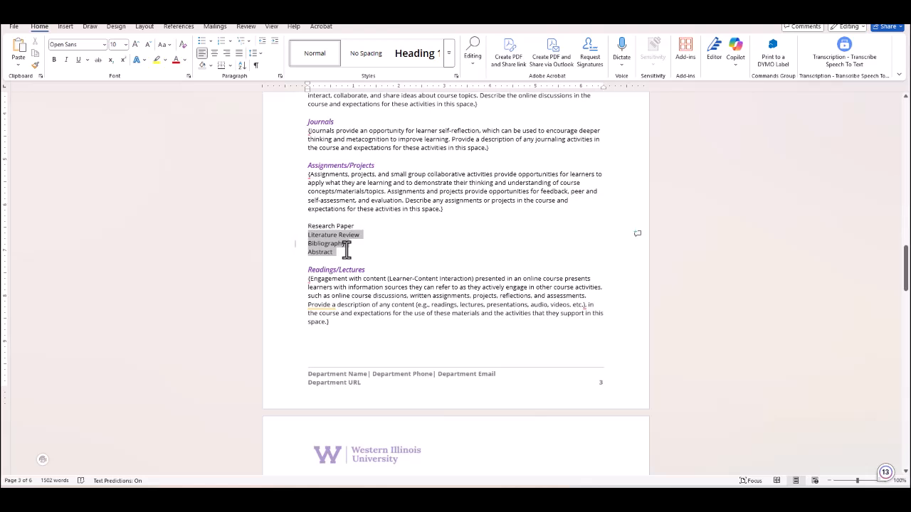
pyautogui.click(210, 41)
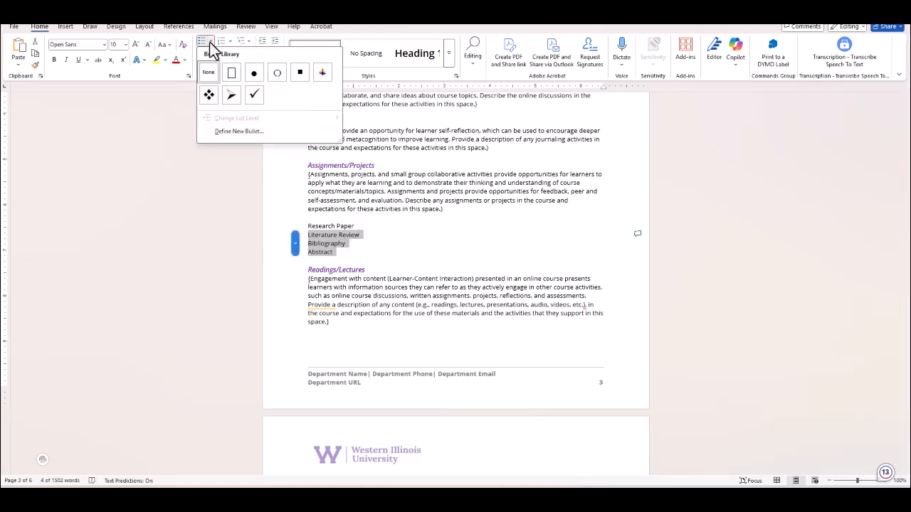
pyautogui.click(251, 76)
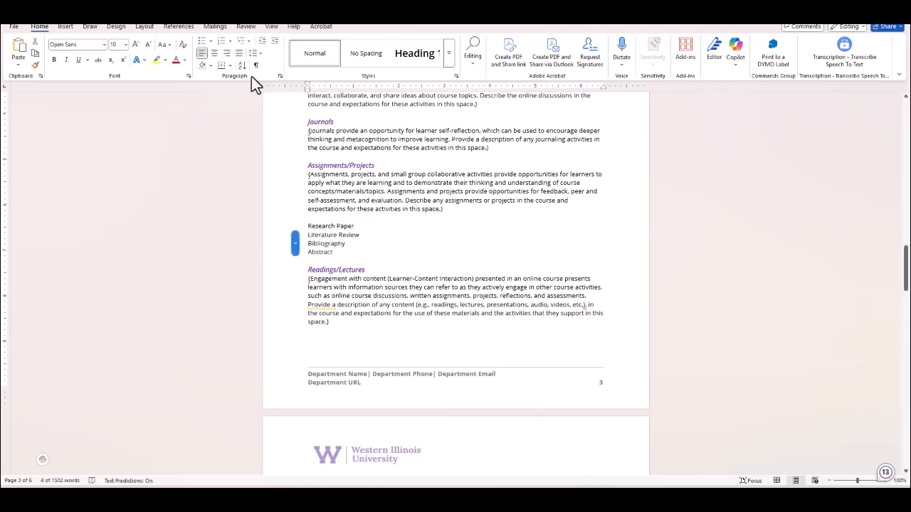
# Step: Add Submission Instructions with proofread, upload to Western Online, and ask-questions steps below
pyautogui.click(375, 255)
pyautogui.press('Return')
pyautogui.press('Return')
pyautogui.write('Su')
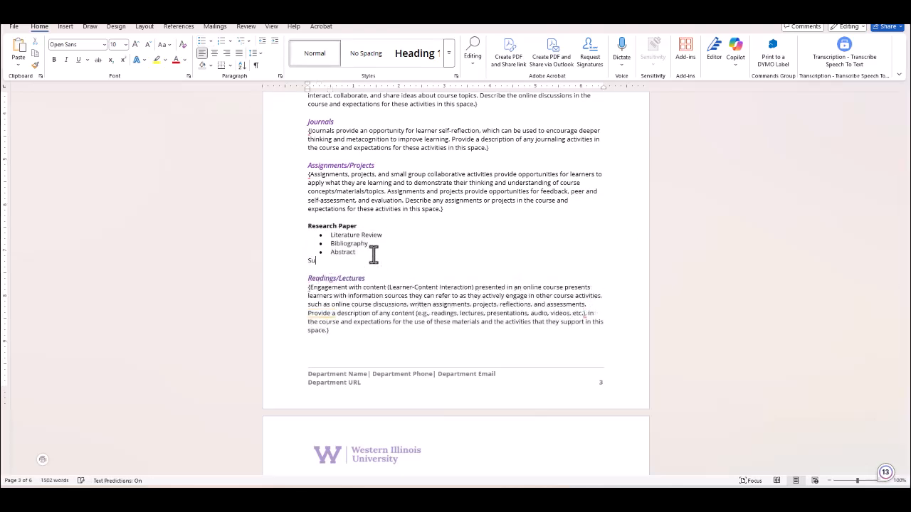
pyautogui.write('bmission Instructions')
pyautogui.press('Return')
pyautogui.write('Proo')
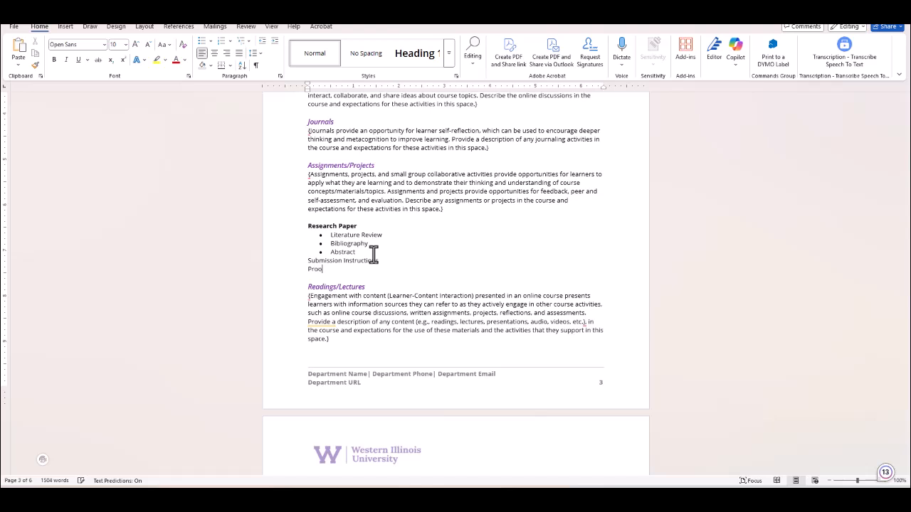
pyautogui.write('fread your assignment.')
pyautogui.press('Return')
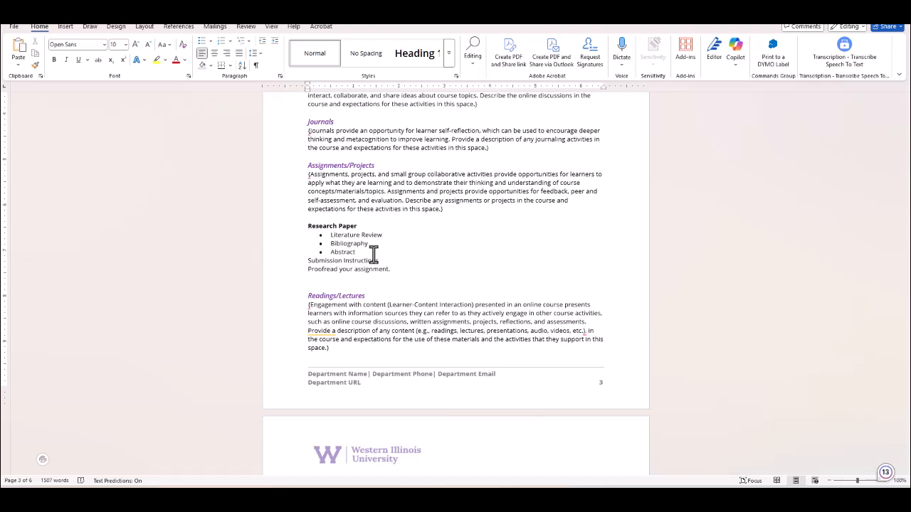
pyautogui.write('Upload the assignment to')
pyautogui.write('the Western Online Assignments area.')
pyautogui.press('Return')
pyautogui.write('Provide any questions or set a time to meet when you receive my feedback.')
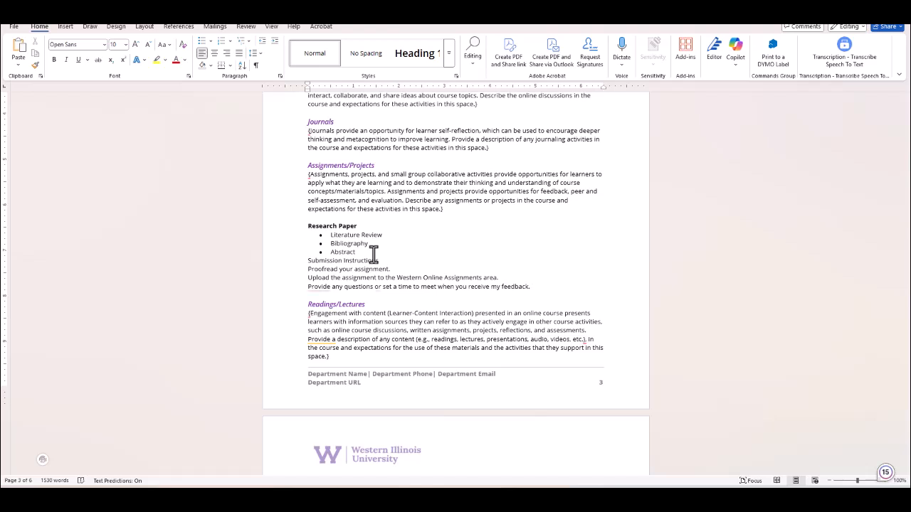
# Step: Number the three submission instruction lines
pyautogui.moveTo(307, 269); pyautogui.dragTo(498, 296)
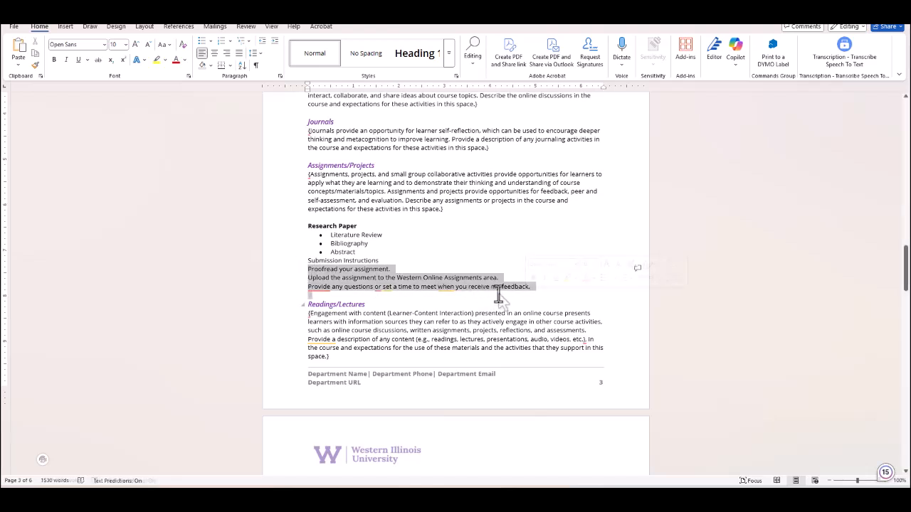
pyautogui.click(221, 40)
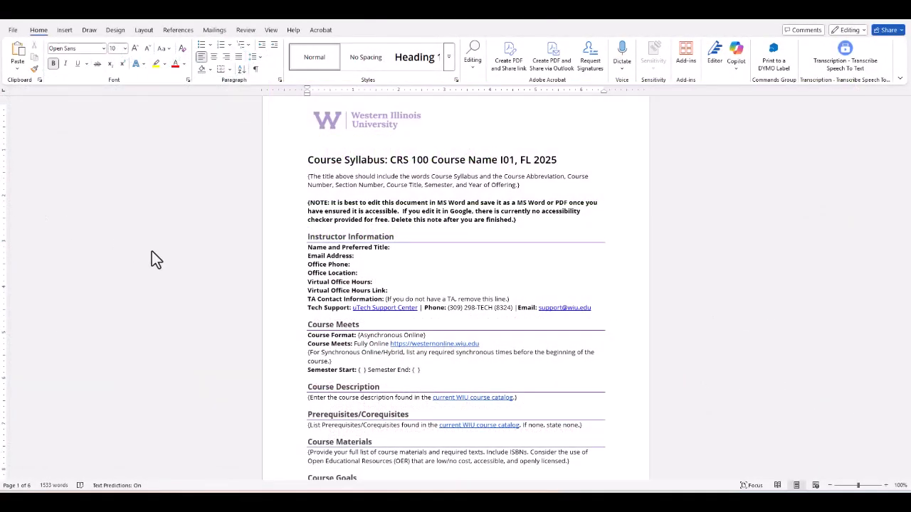
# Step: Replace the pasted Zoom URL after Virtual Office Hours Link: with a 'Join … Office Hours.' invitation
pyautogui.click(398, 290)
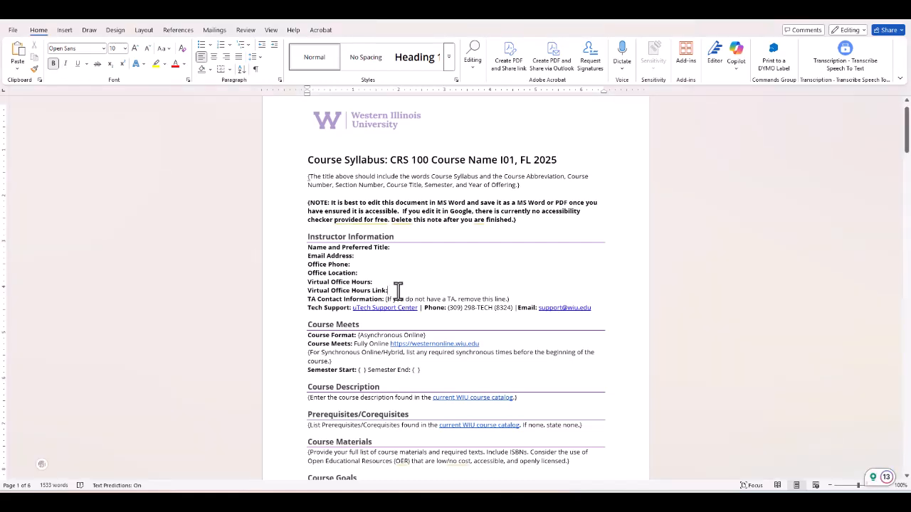
pyautogui.rightClick(398, 290)
pyautogui.click(418, 358)
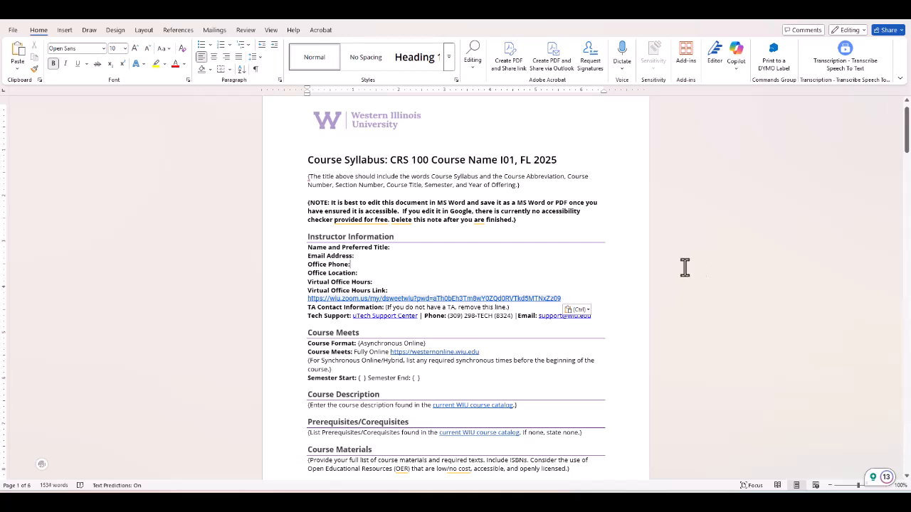
pyautogui.click(289, 301)
pyautogui.press('BackSpace')
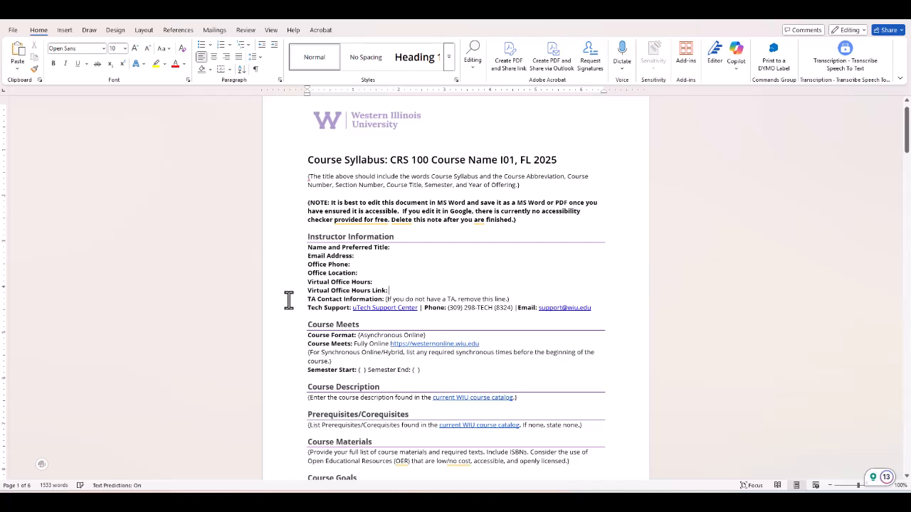
pyautogui.write("Join Dawn'")
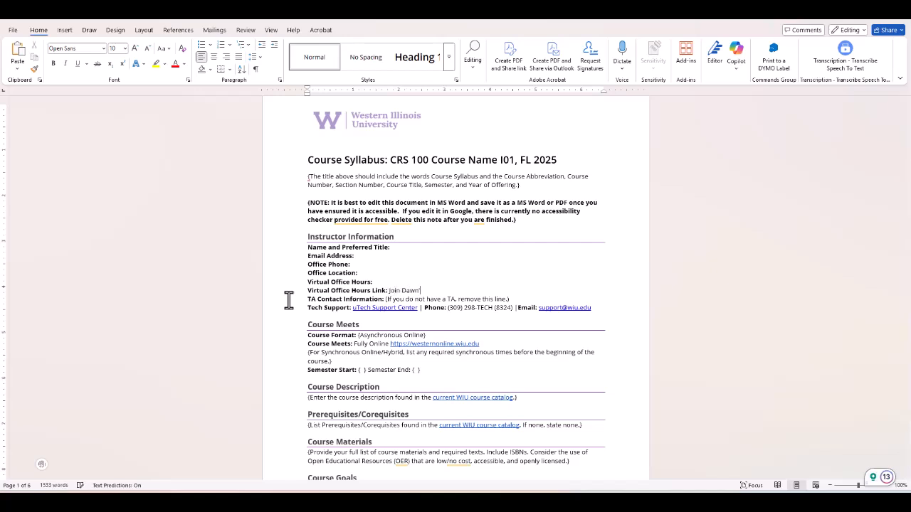
pyautogui.write(" Sweet's Office Hours.")
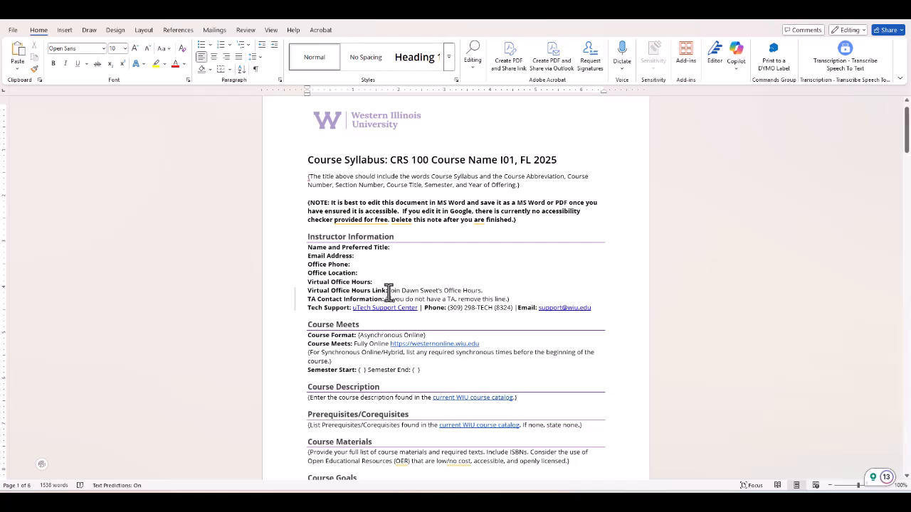
# Step: Enter the Zoom meeting address as a web-page hyperlink for the office-hours join text
pyautogui.moveTo(389, 290); pyautogui.dragTo(475, 291)
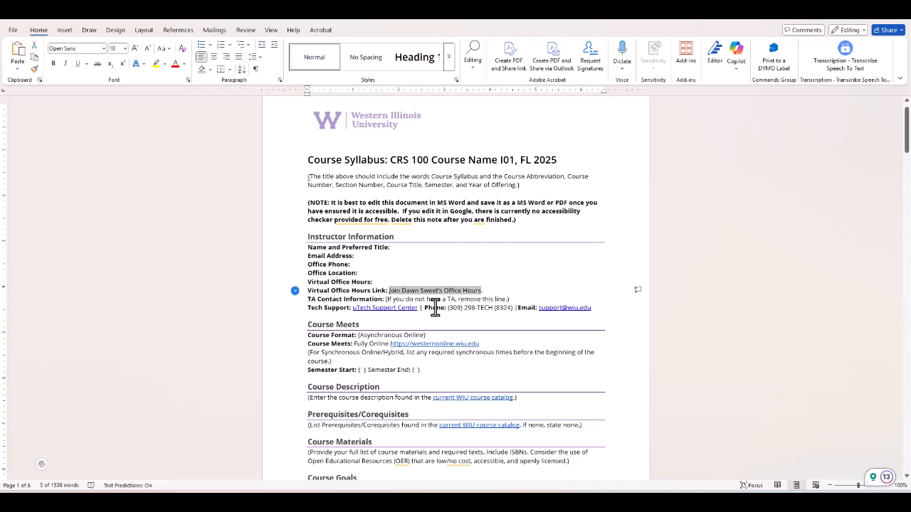
pyautogui.click(65, 31)
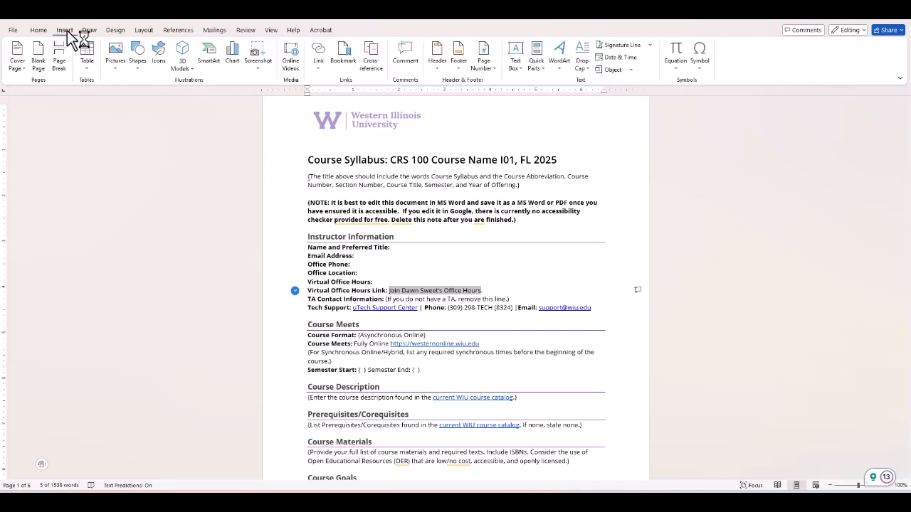
pyautogui.click(319, 67)
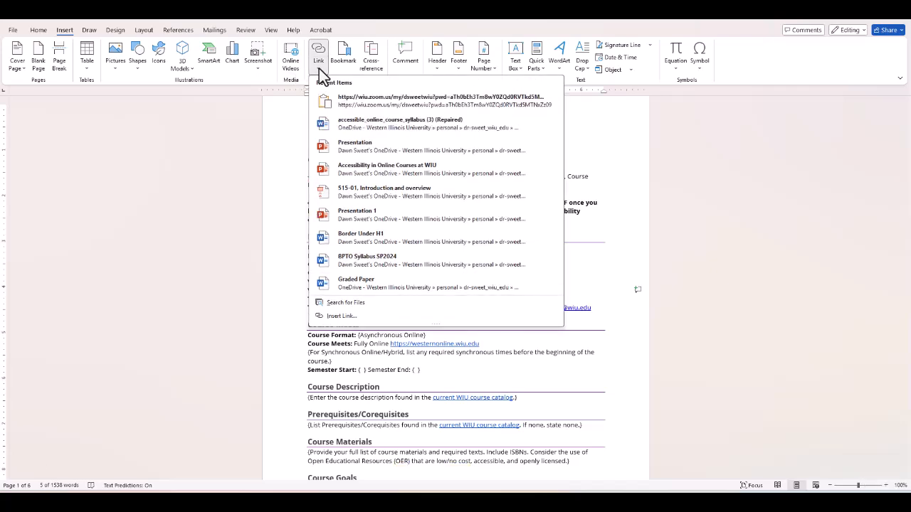
pyautogui.click(348, 316)
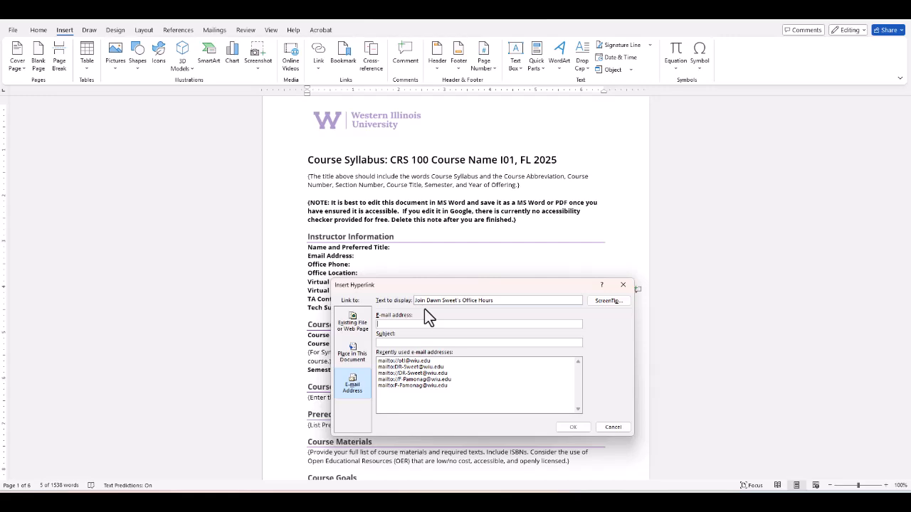
pyautogui.click(522, 300)
pyautogui.click(353, 326)
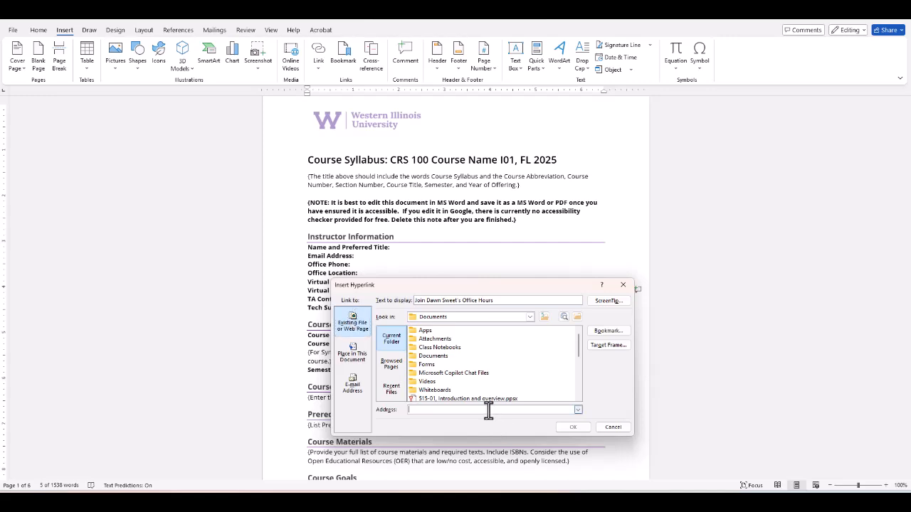
pyautogui.hotkey('ctrl', 'v')
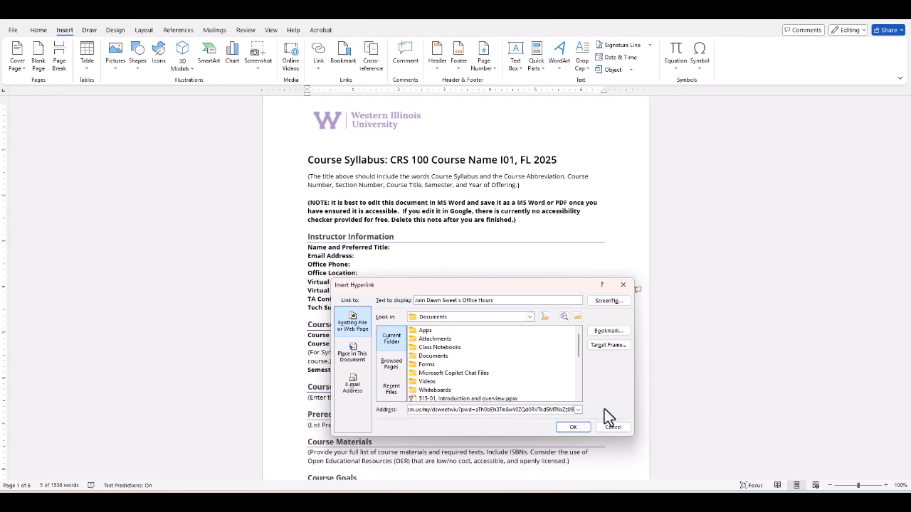
pyautogui.press('Tab')
# Step: Confirm the Zoom hyperlink on the office-hours text, then review the Grading Weights page
pyautogui.click(573, 426)
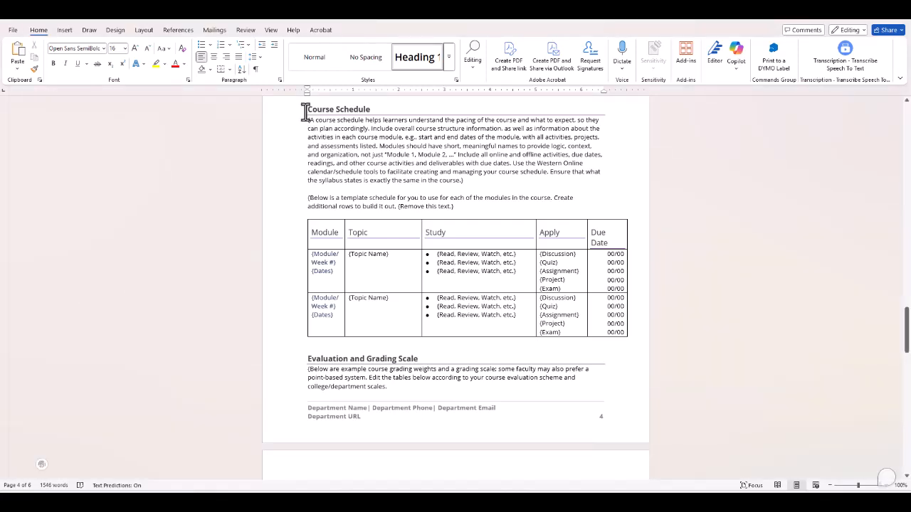
pyautogui.scroll(-5, 302, 214)
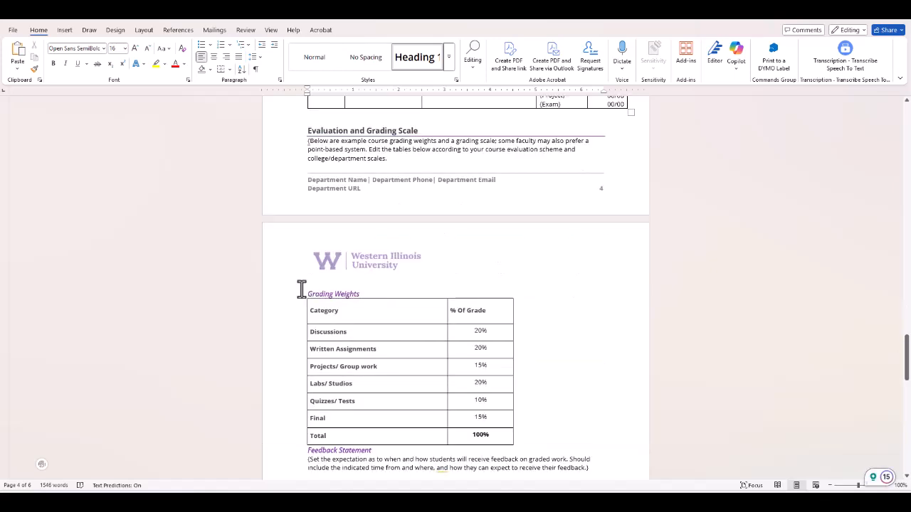
pyautogui.click(307, 293)
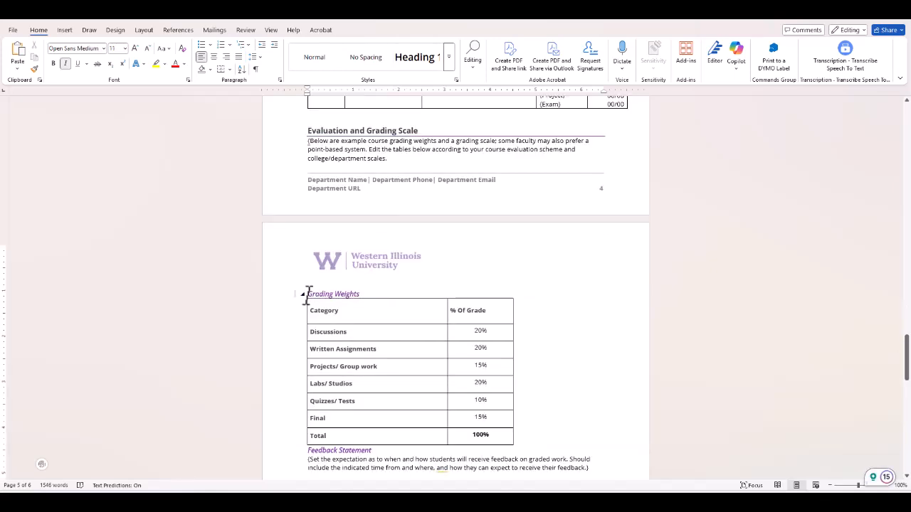
pyautogui.scroll(-4, 308, 297)
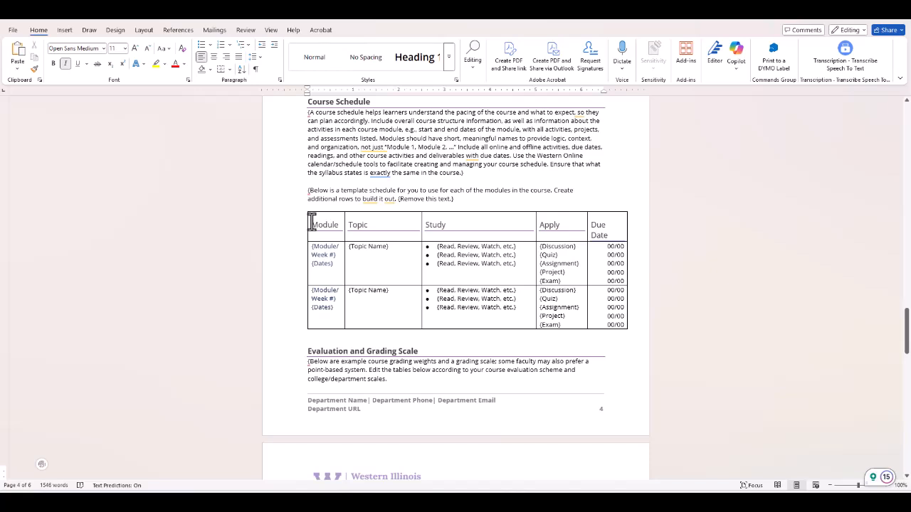
# Step: Turn on Header Row for the Course Schedule table so Module through Due Date are bold
pyautogui.click(312, 222)
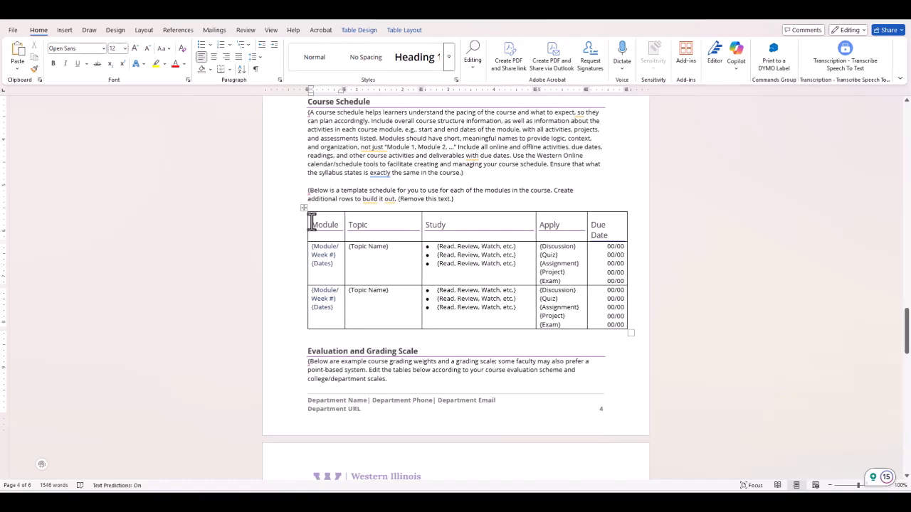
pyautogui.click(358, 34)
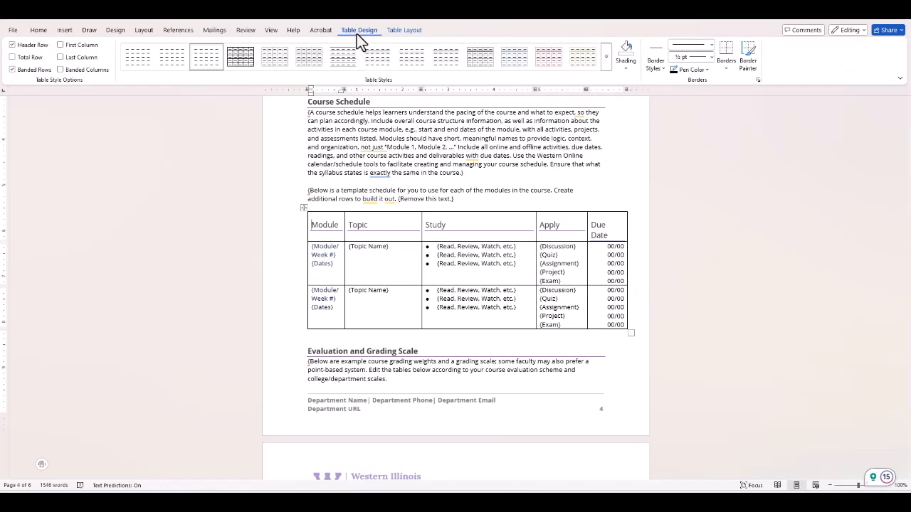
pyautogui.click(12, 45)
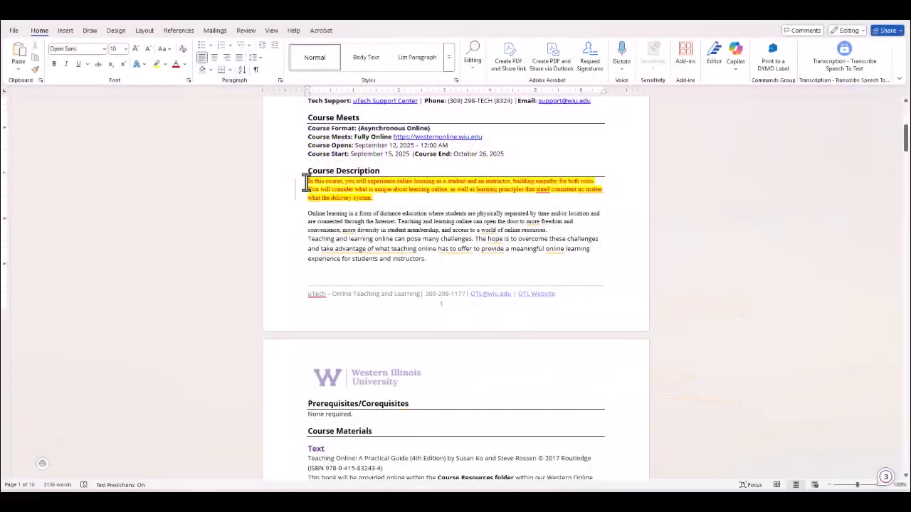
# Step: Copy the course description paragraphs from the finished syllabus
pyautogui.moveTo(306, 179); pyautogui.dragTo(435, 250)
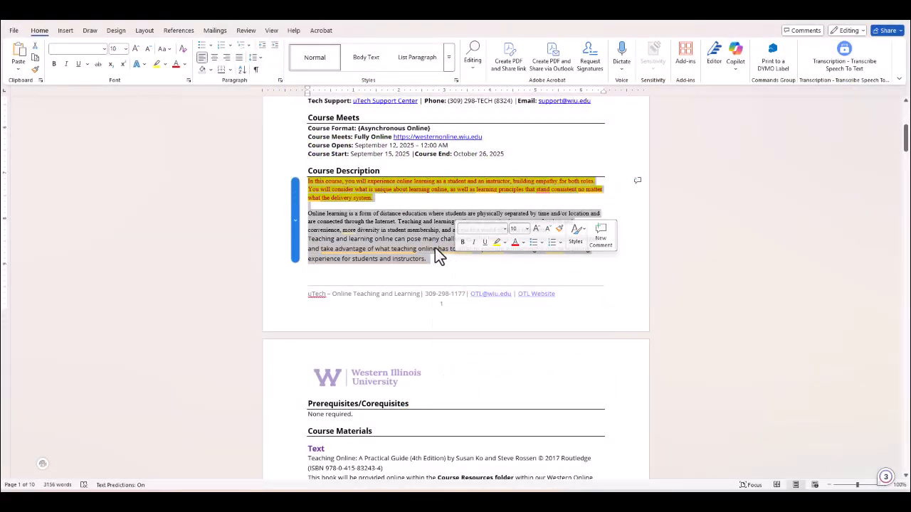
pyautogui.rightClick(379, 218)
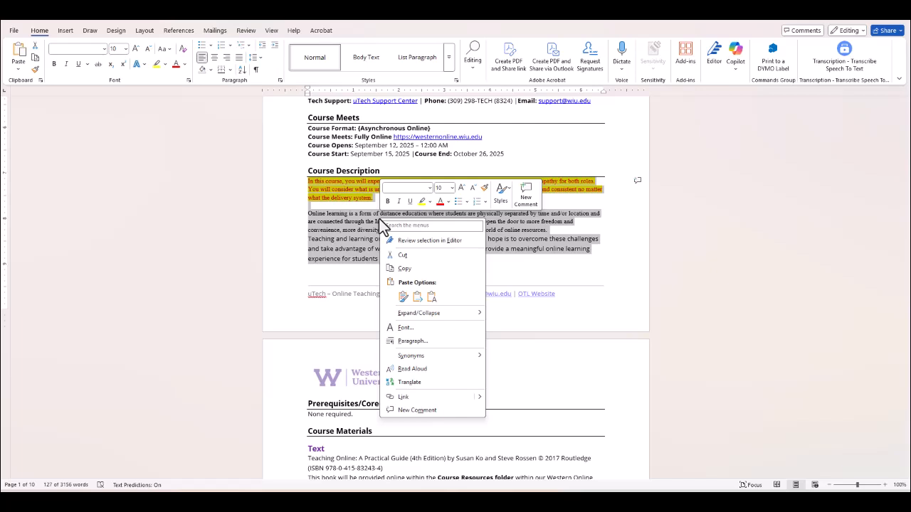
pyautogui.click(401, 269)
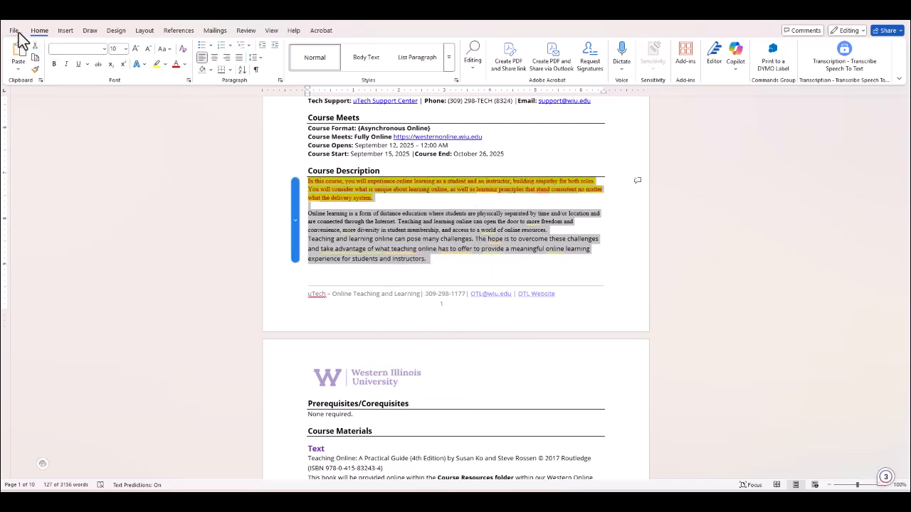
# Step: Paste the description over the Course Description placeholder line in the recent syllabus template
pyautogui.click(13, 32)
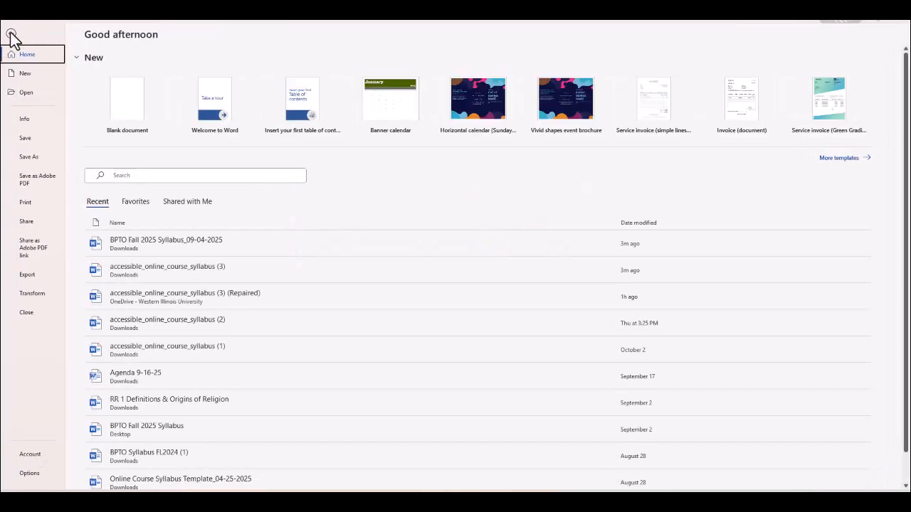
pyautogui.click(138, 275)
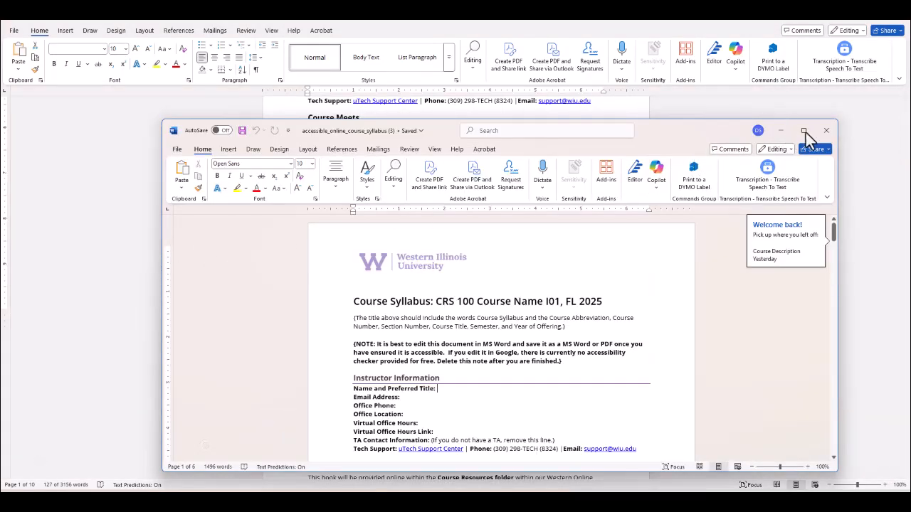
pyautogui.click(802, 132)
pyautogui.scroll(-1, 519, 183)
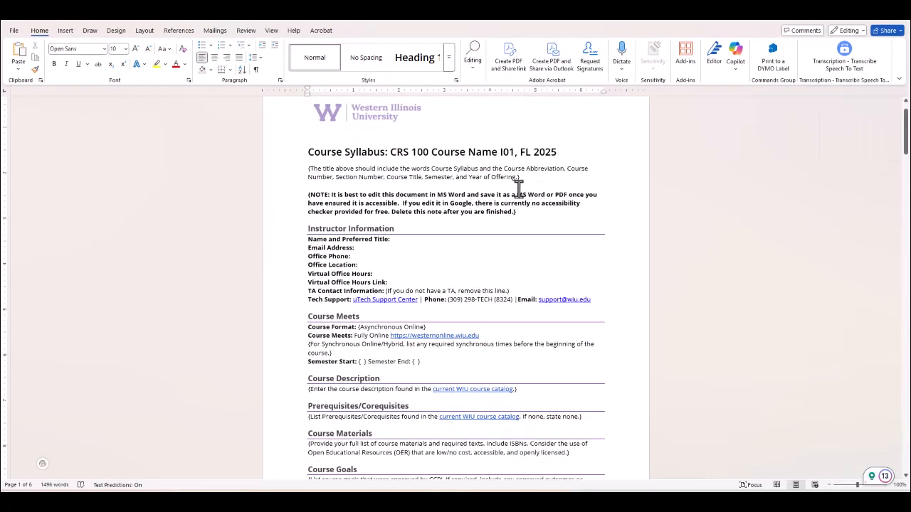
pyautogui.scroll(-2, 519, 214)
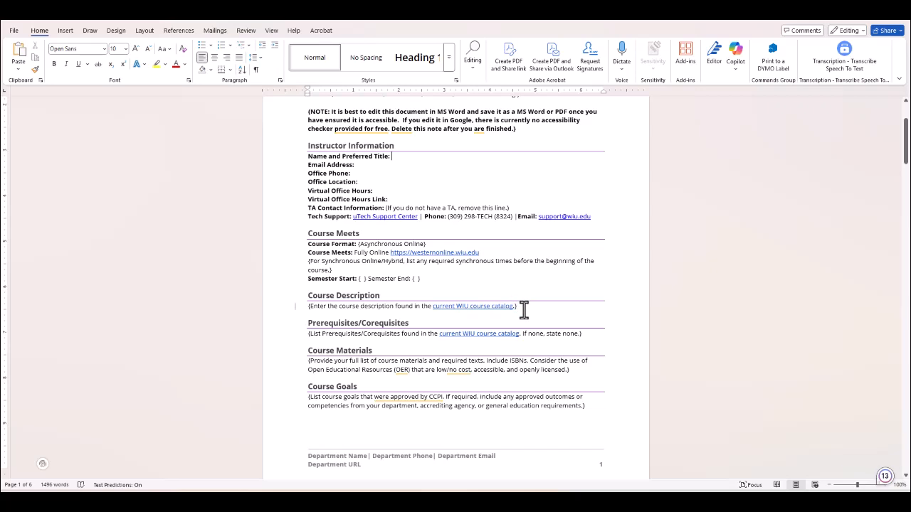
pyautogui.moveTo(524, 307); pyautogui.dragTo(457, 305)
pyautogui.click(285, 306)
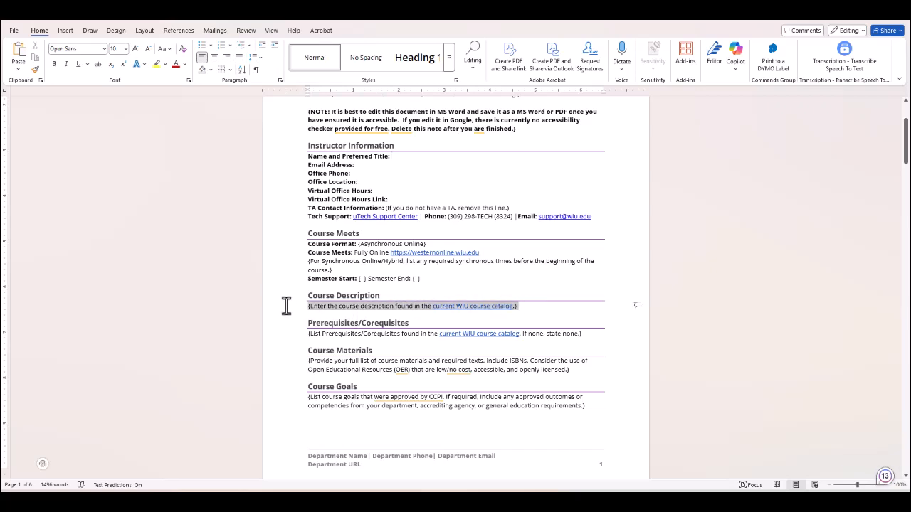
pyautogui.rightClick(350, 307)
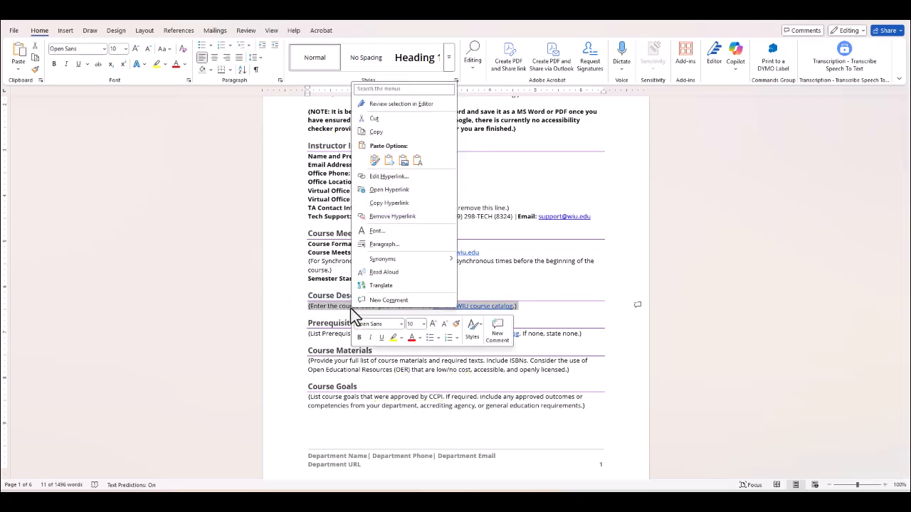
pyautogui.click(419, 162)
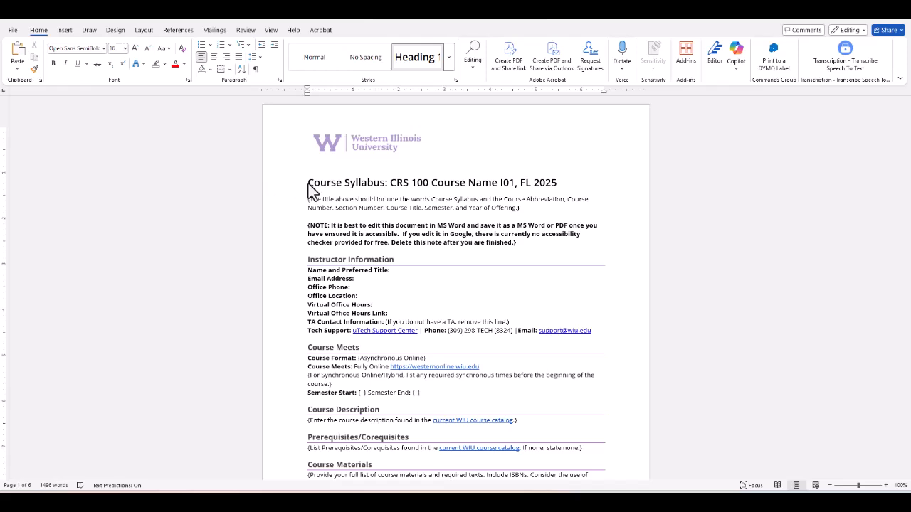
# Step: Insert a page break before the title so the syllabus starts on page two
pyautogui.click(64, 31)
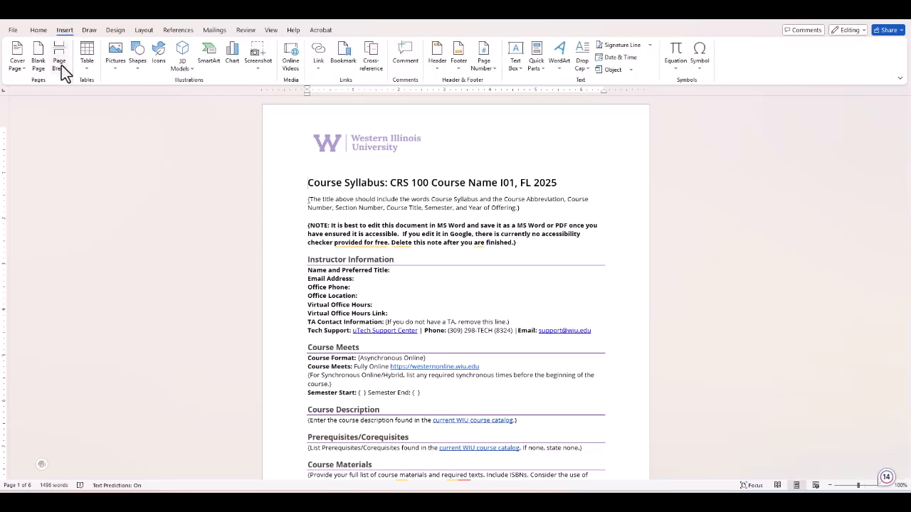
pyautogui.click(60, 61)
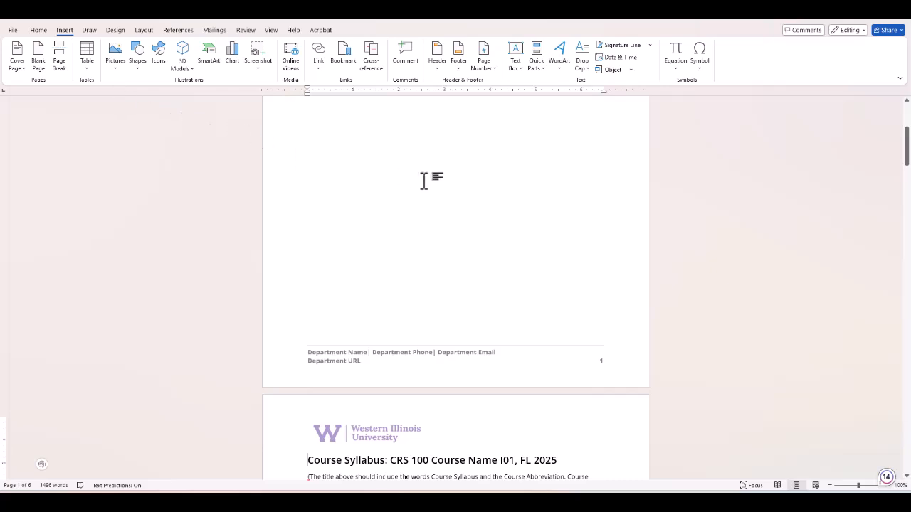
pyautogui.scroll(7, 424, 180)
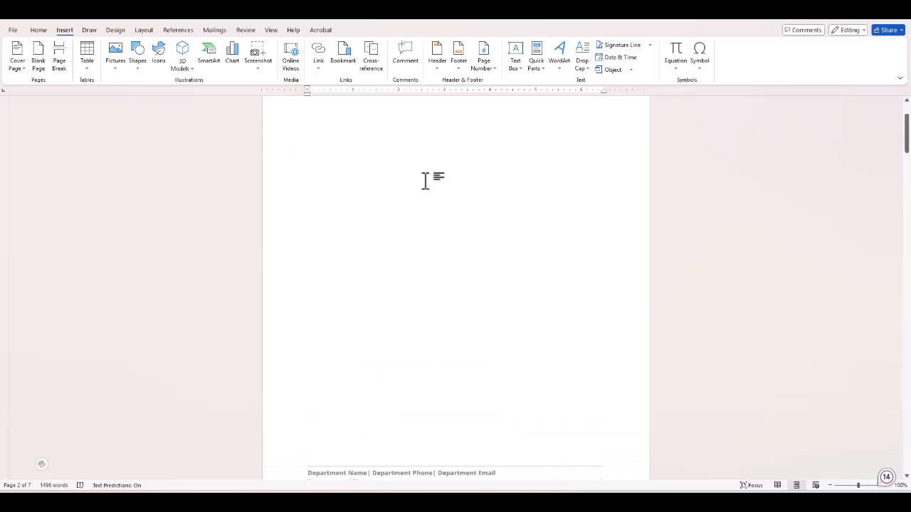
# Step: Add Automatic Table 1 at the top of the blank first page, listing the syllabus headings
pyautogui.click(323, 180)
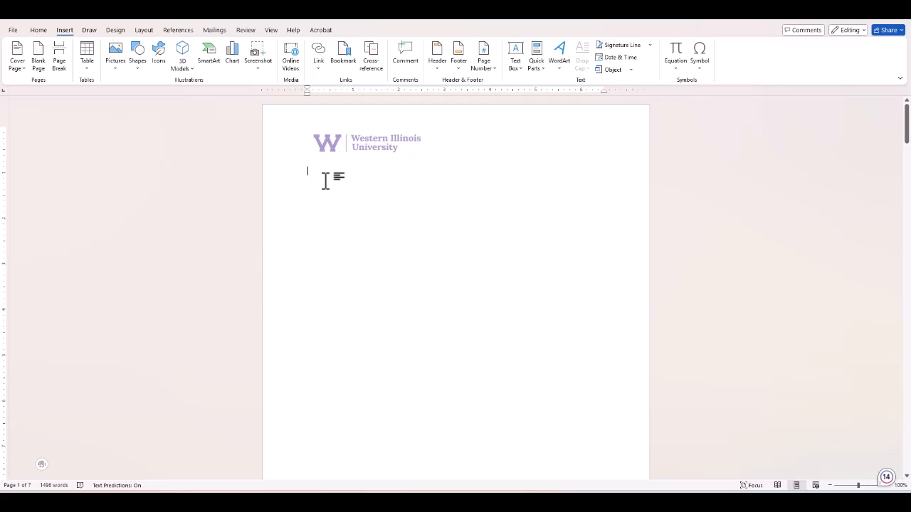
pyautogui.click(174, 35)
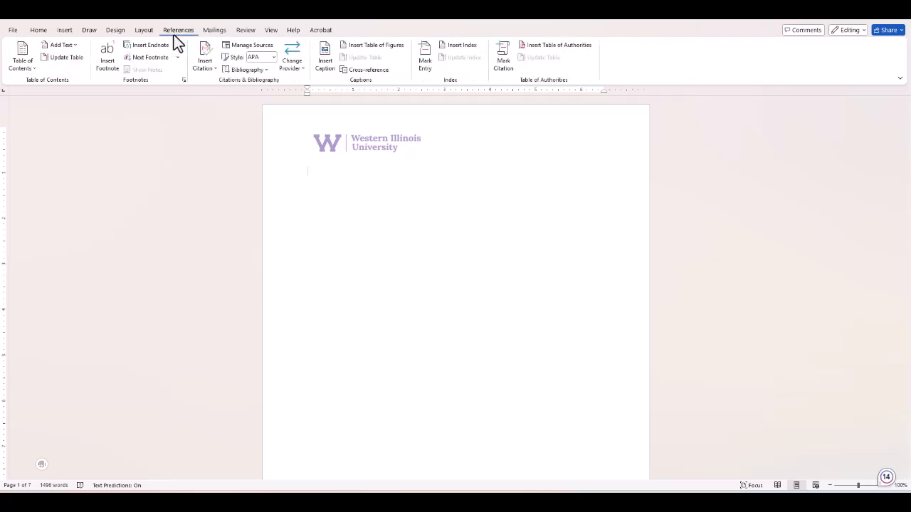
pyautogui.click(23, 63)
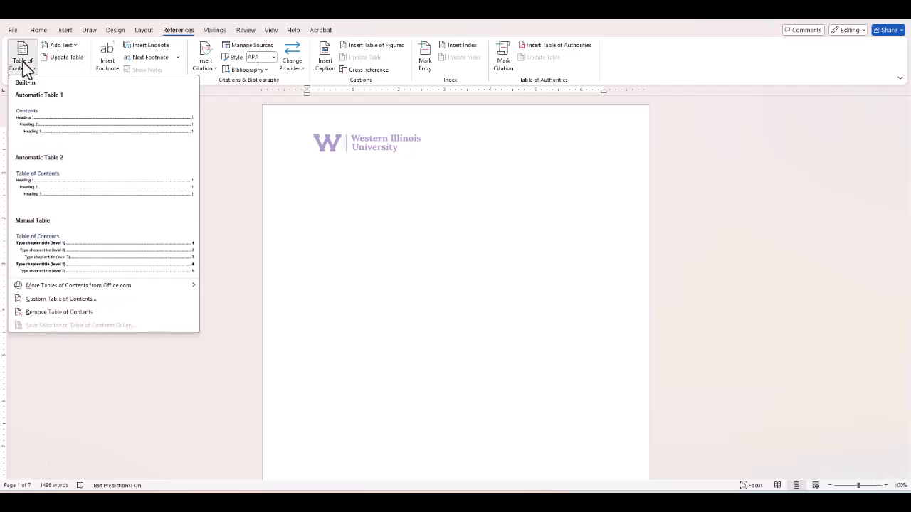
pyautogui.click(34, 135)
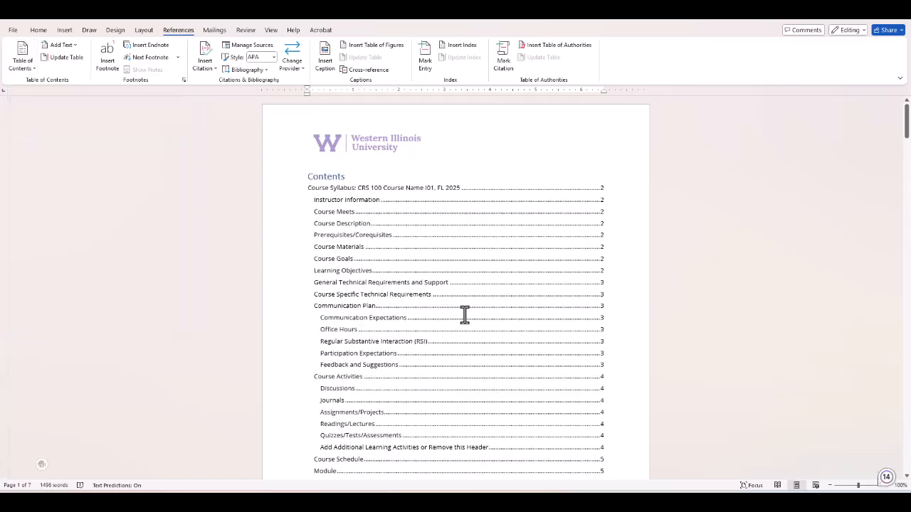